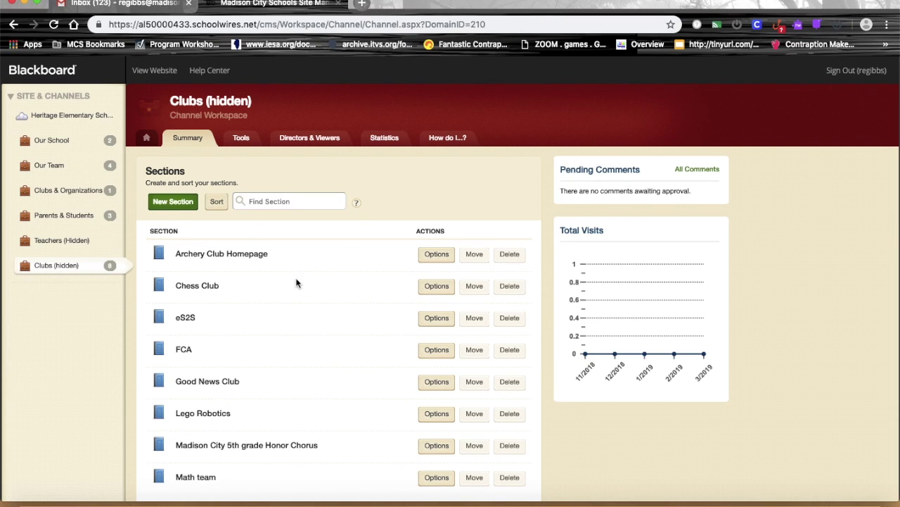
Open the Lego Robotics club section, then its page in the page editor.
scroll(297, 354, down, 3)
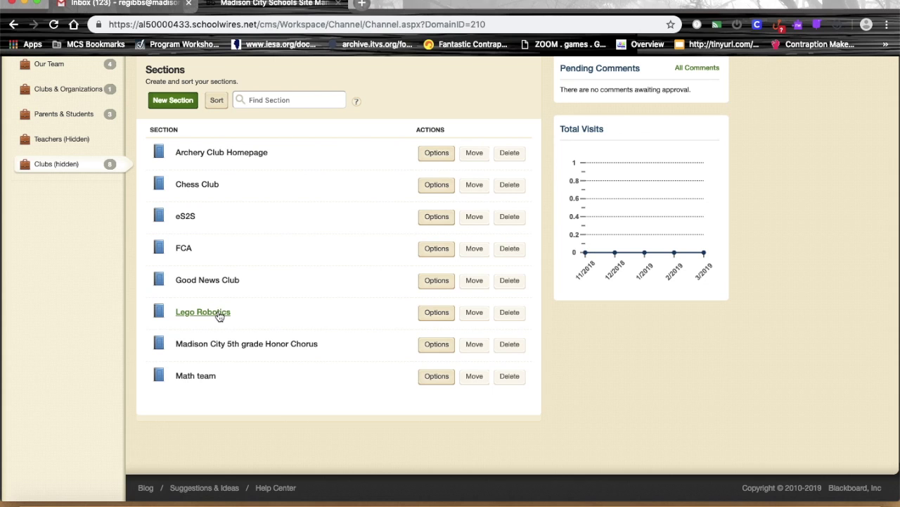
click(219, 315)
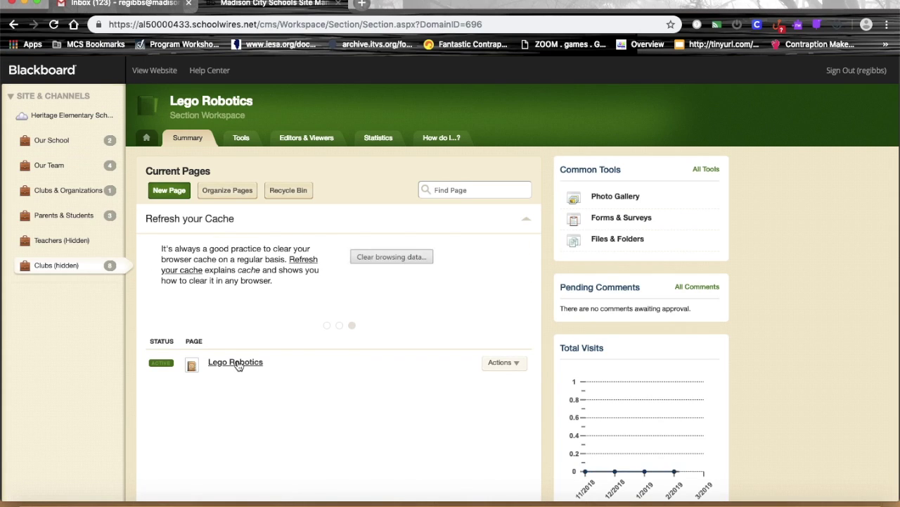
click(236, 363)
mouse_move(237, 364)
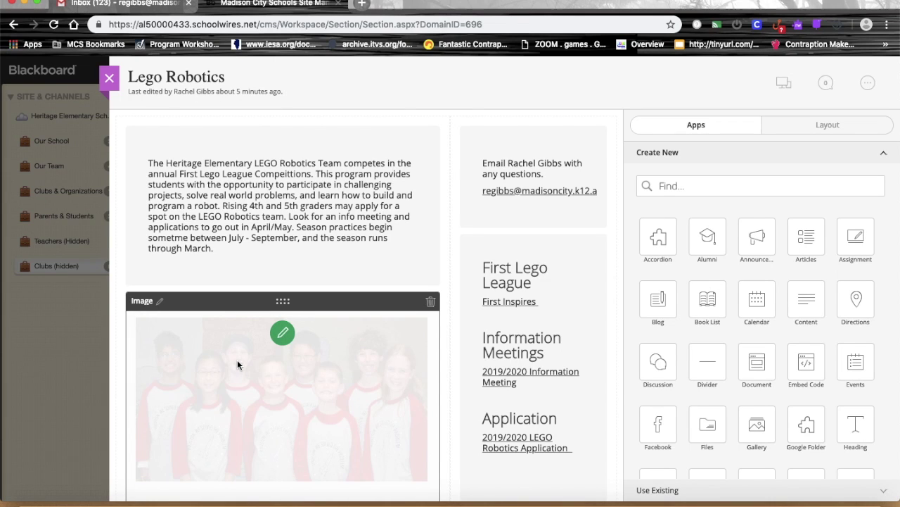
mouse_move(335, 222)
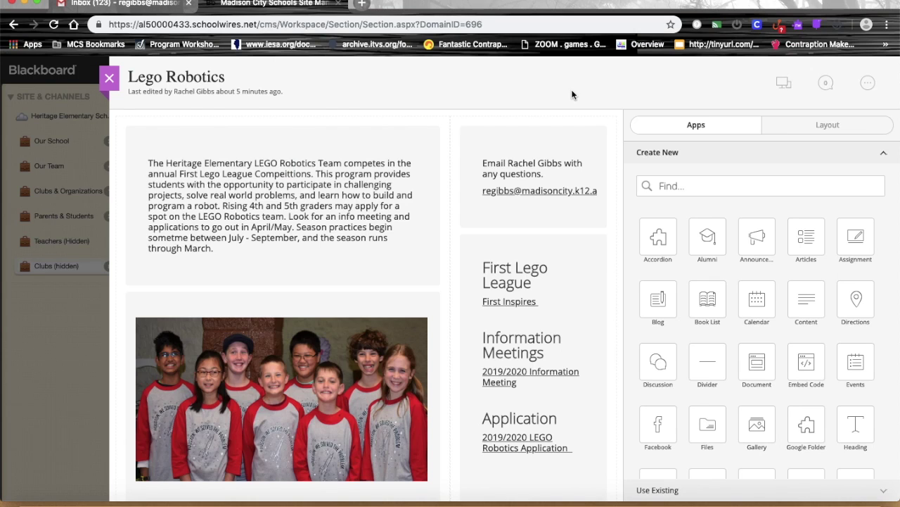
mouse_move(413, 136)
mouse_move(281, 169)
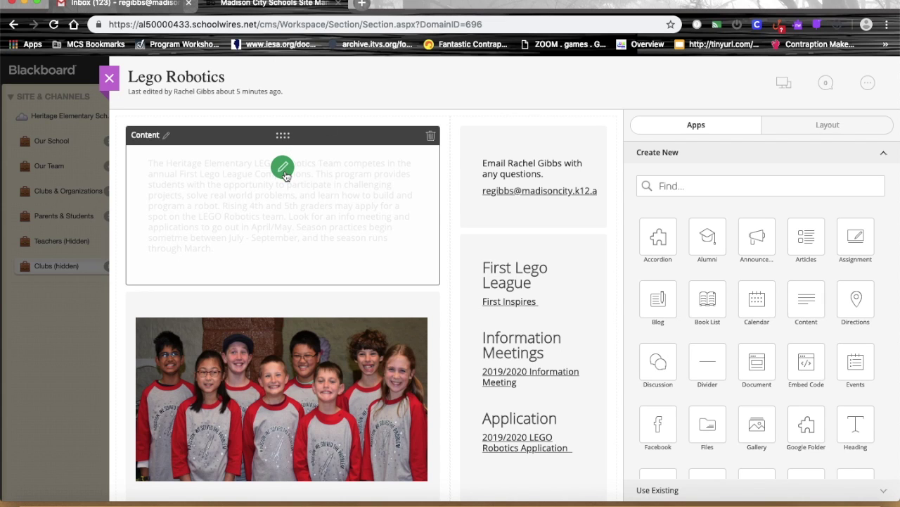
mouse_move(545, 150)
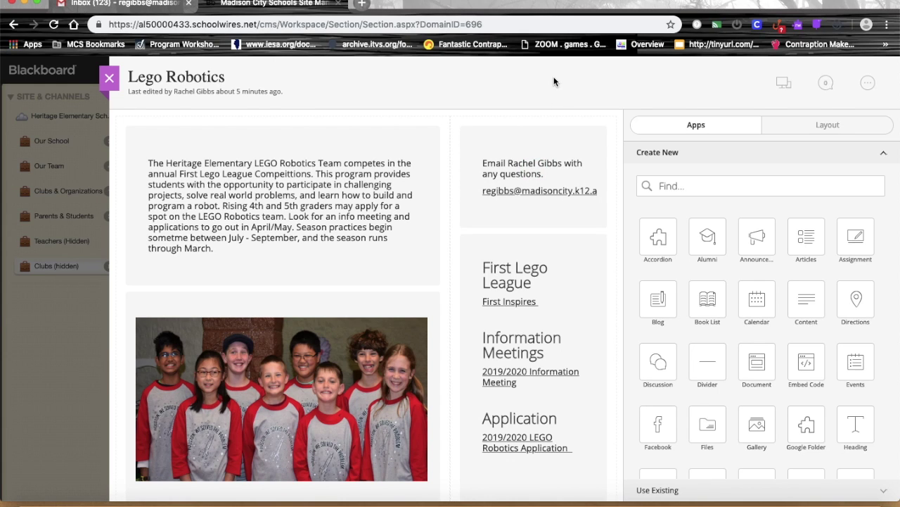
Apply the Right Sidebar (Simple) layout to the Lego Robotics page.
click(821, 130)
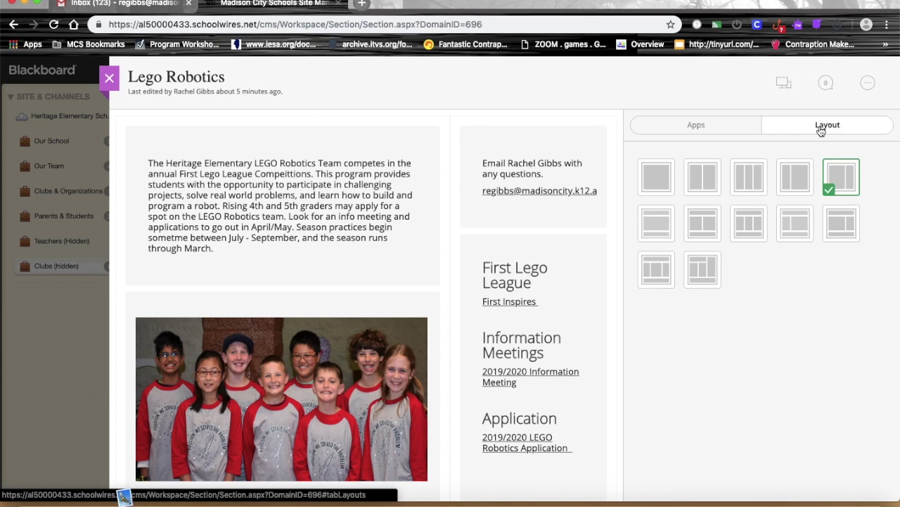
click(849, 180)
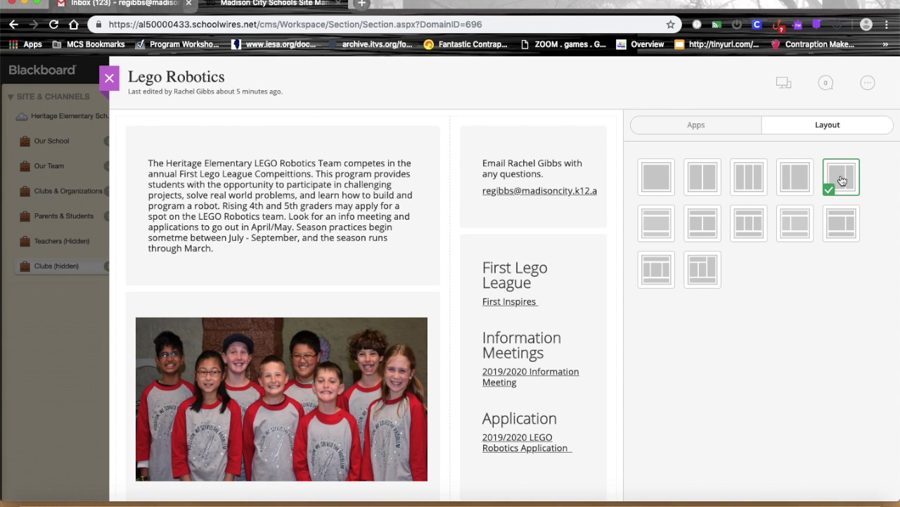
click(729, 128)
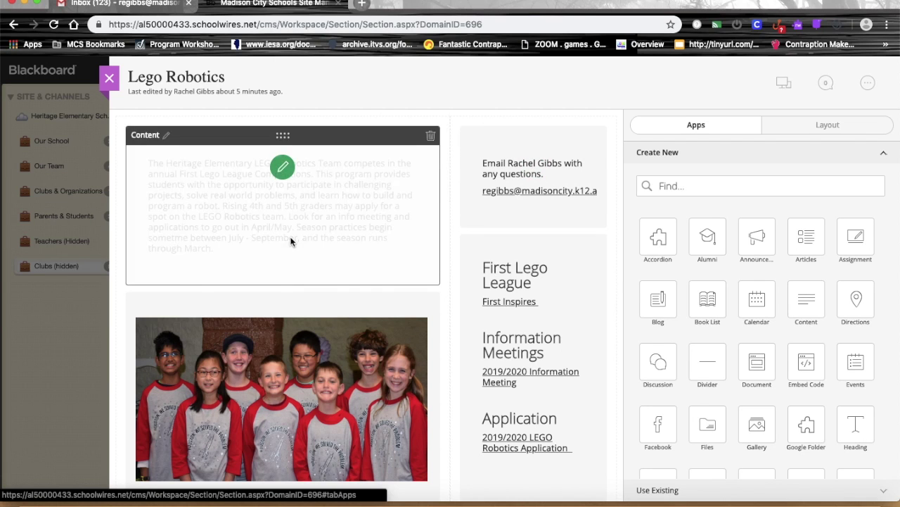
Save the LEGO Robotics Team description content block unchanged and close its editor.
click(282, 169)
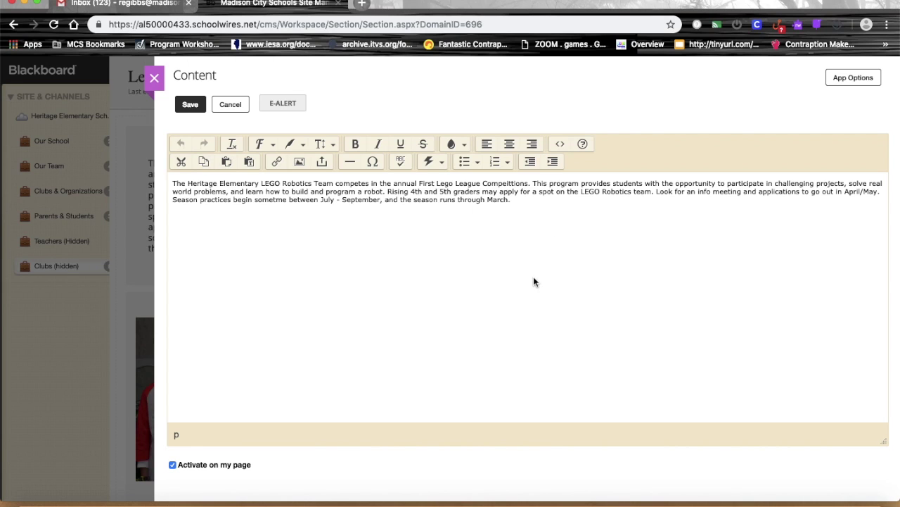
click(191, 105)
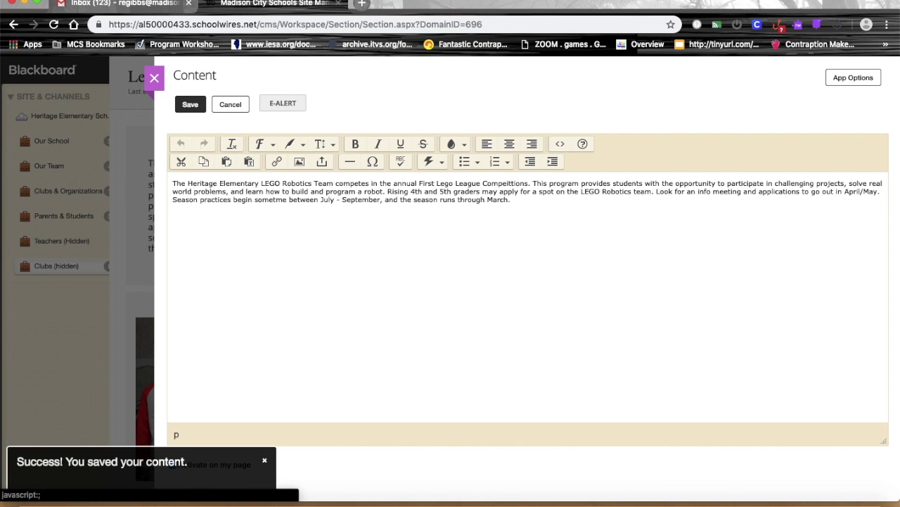
click(156, 78)
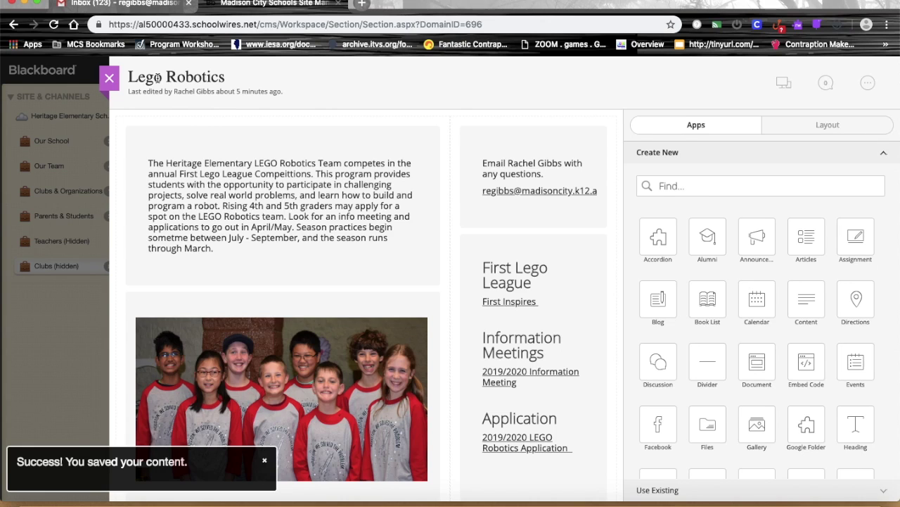
scroll(345, 392, down, 3)
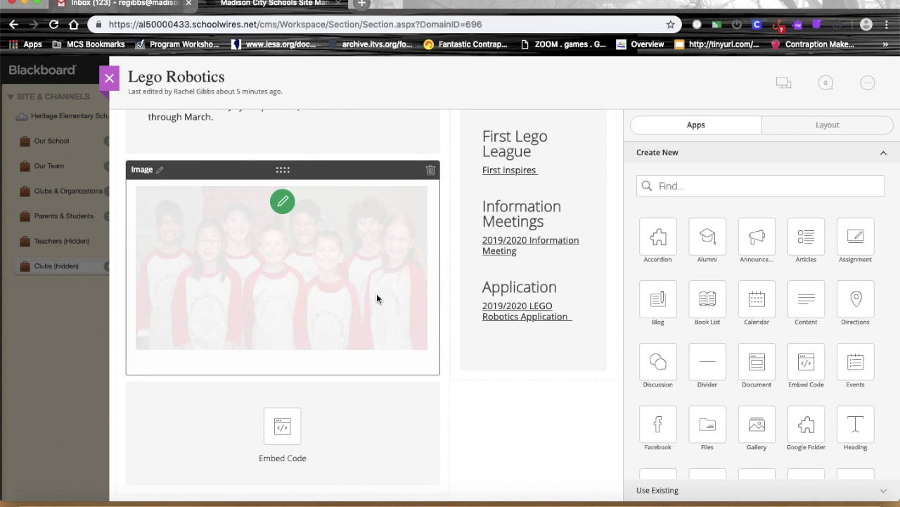
Add an image block below the description, then delete the empty block, leaving the team photo.
scroll(529, 415, up, 1)
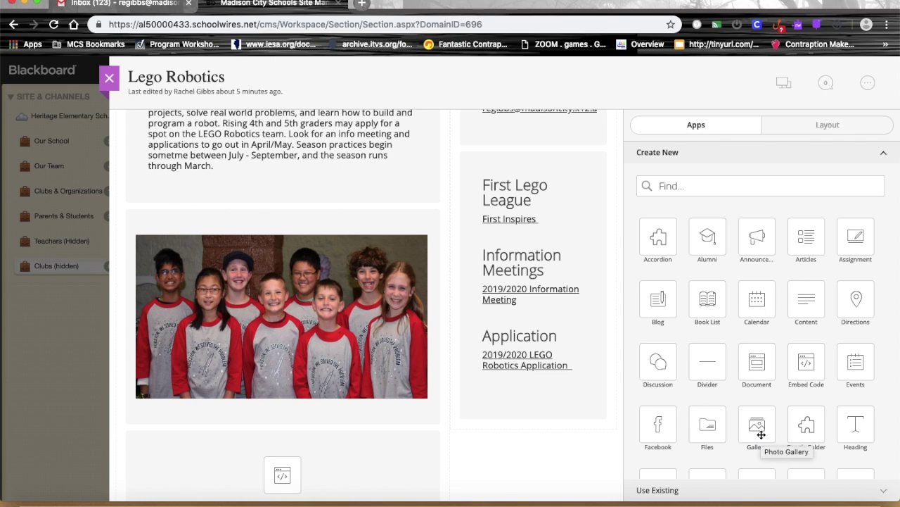
scroll(815, 407, down, 2)
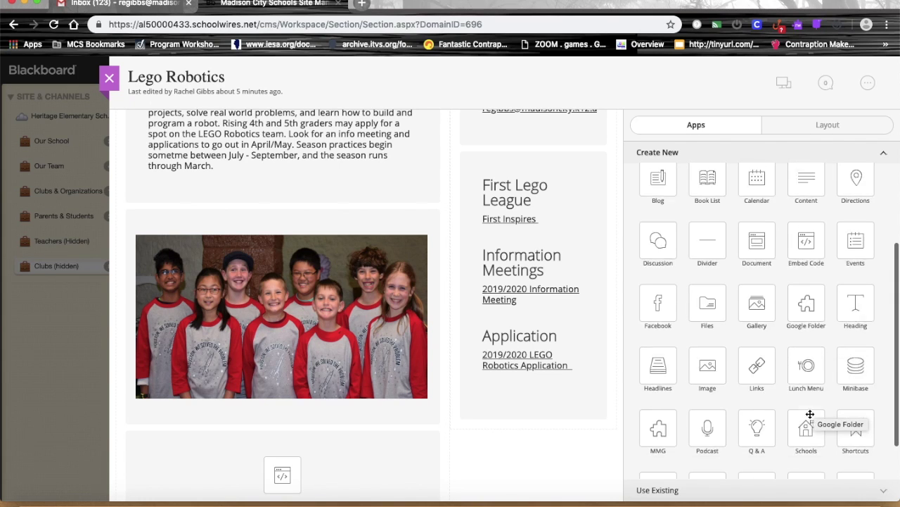
drag(718, 368, 310, 281)
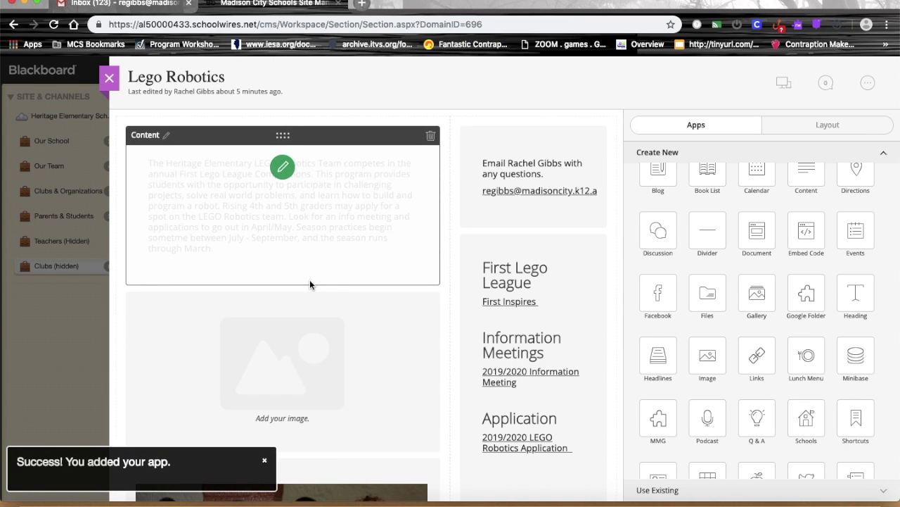
scroll(364, 374, down, 5)
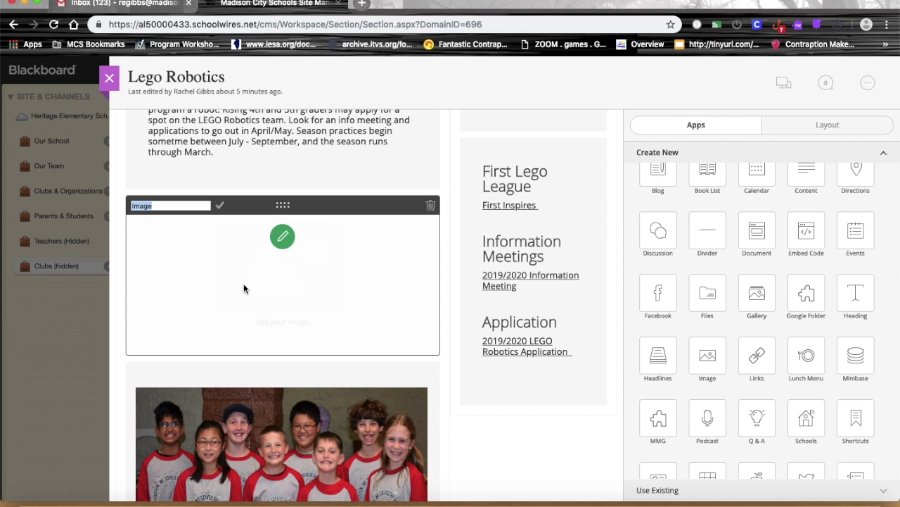
click(431, 209)
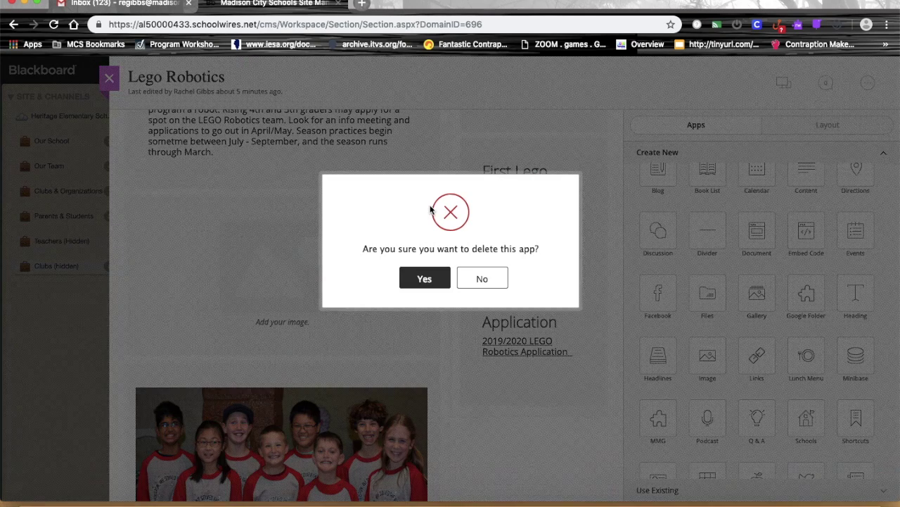
click(443, 281)
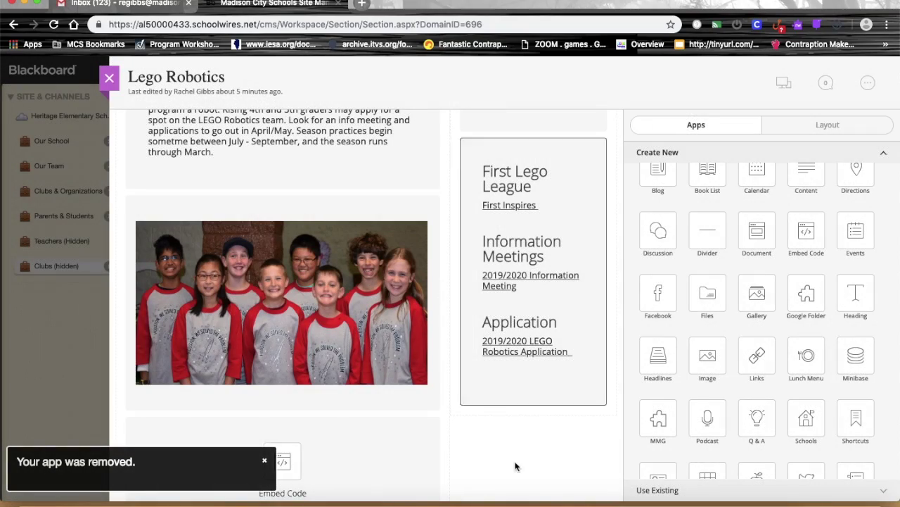
scroll(502, 450, down, 1)
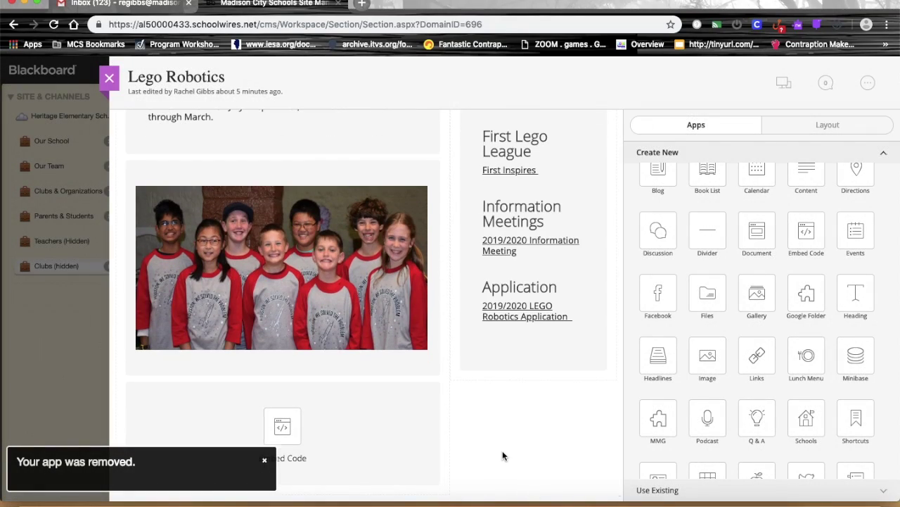
scroll(502, 450, up, 4)
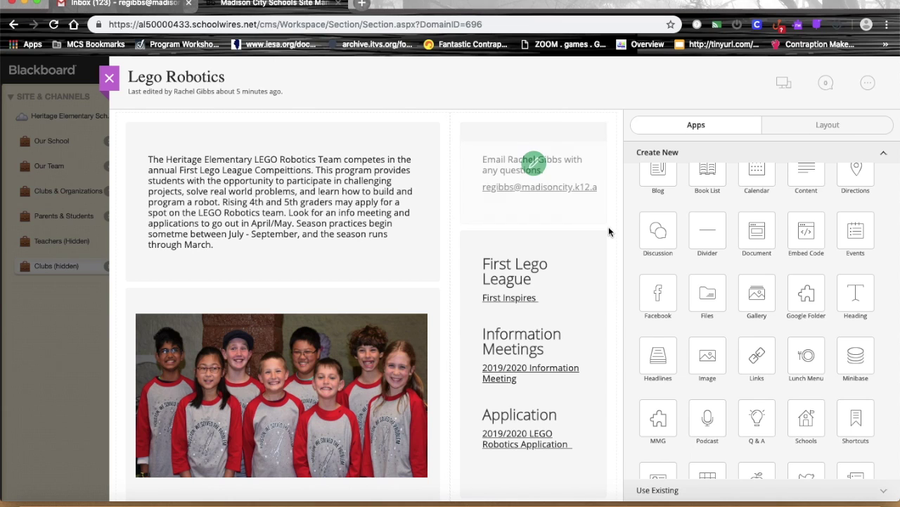
mouse_move(568, 179)
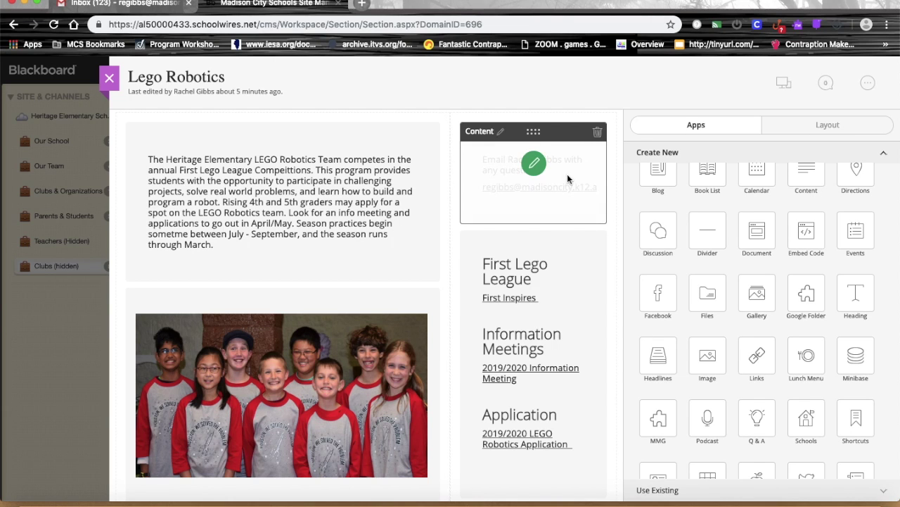
click(534, 163)
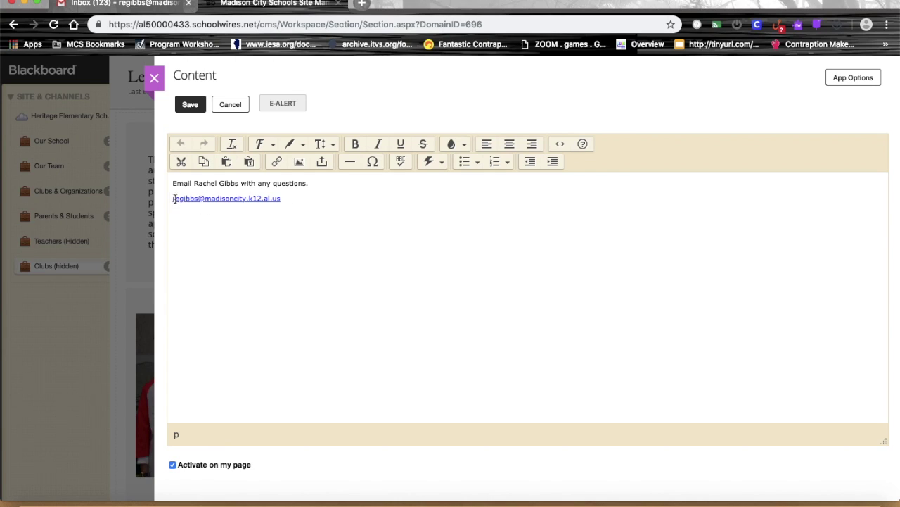
drag(173, 198, 288, 200)
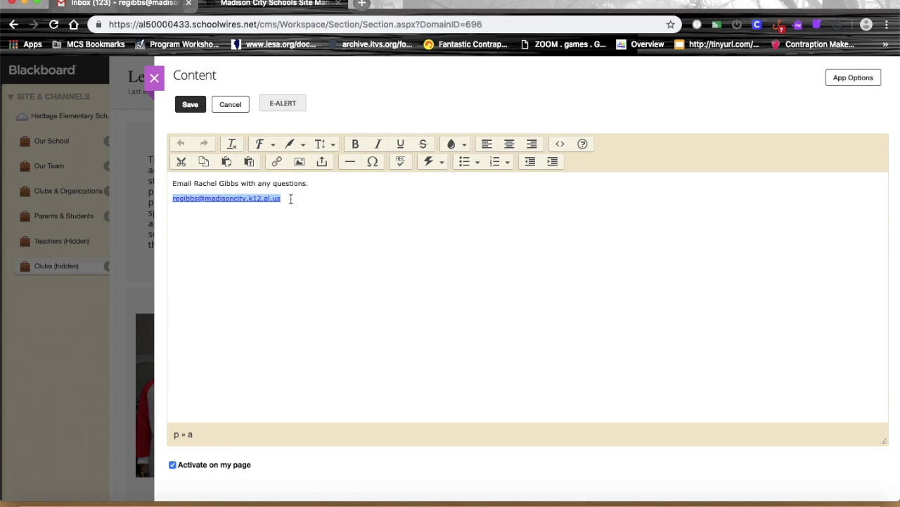
click(276, 162)
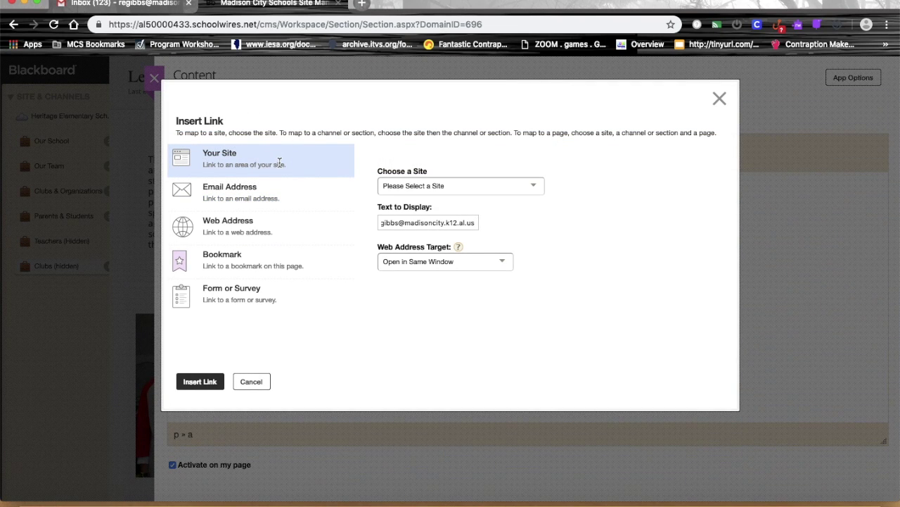
click(213, 195)
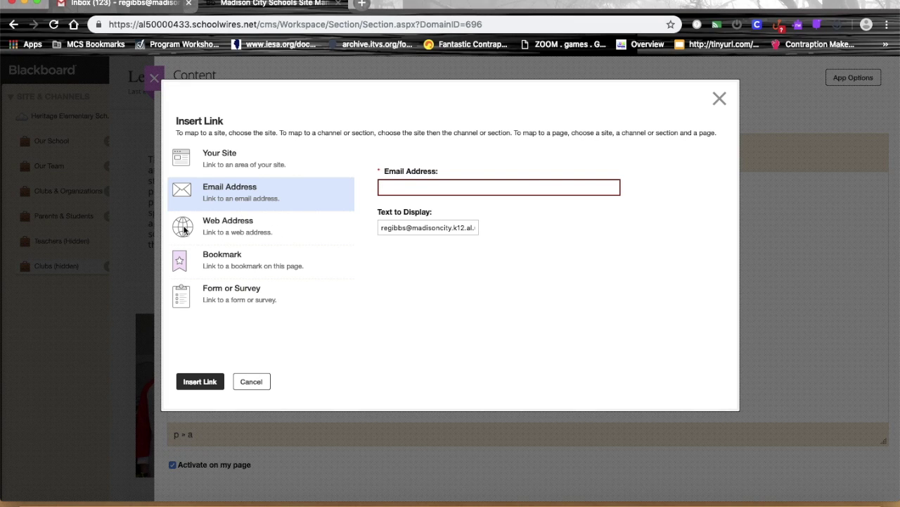
click(217, 227)
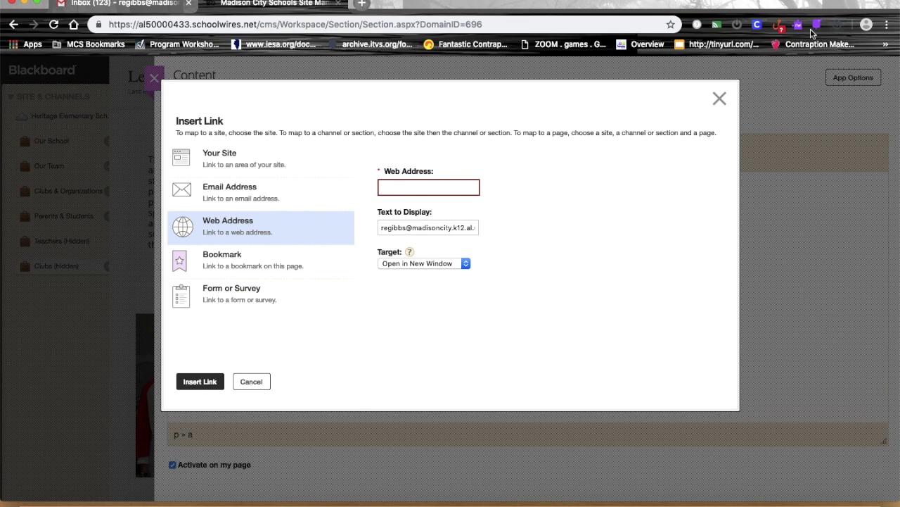
click(725, 100)
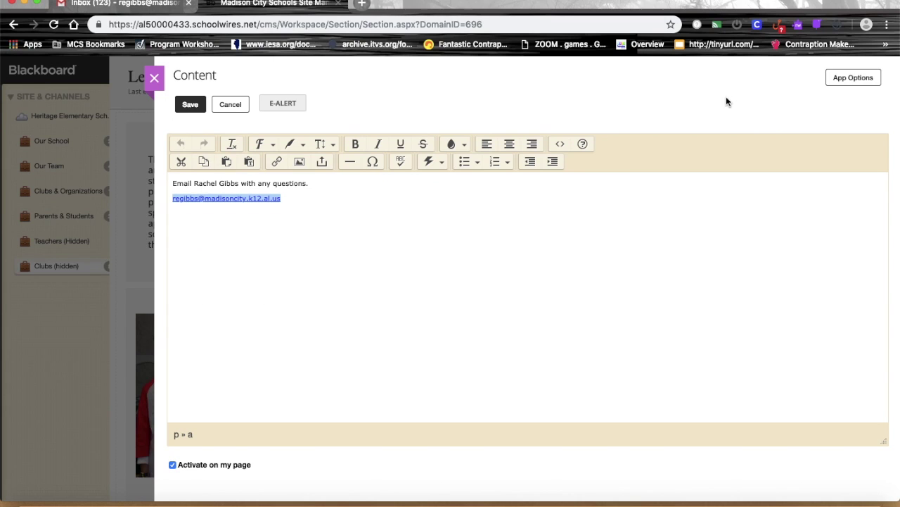
click(154, 77)
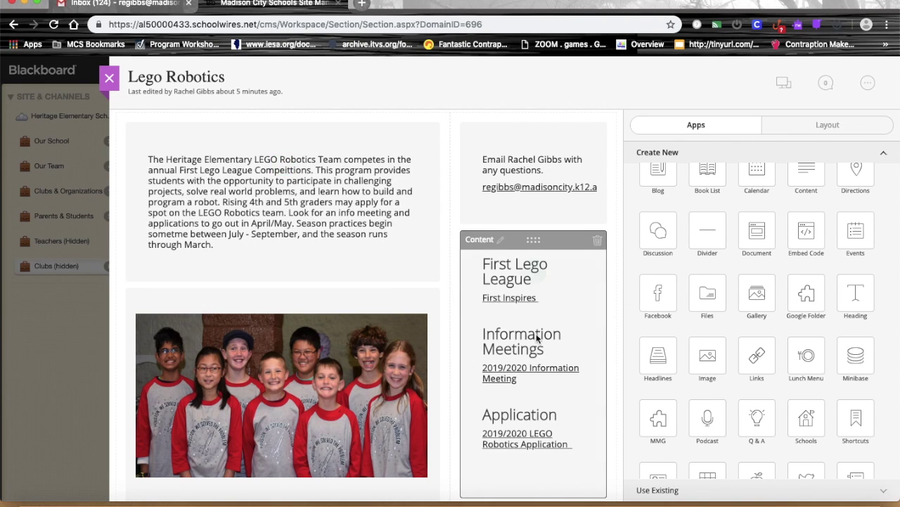
scroll(528, 339, down, 1)
scroll(528, 339, up, 1)
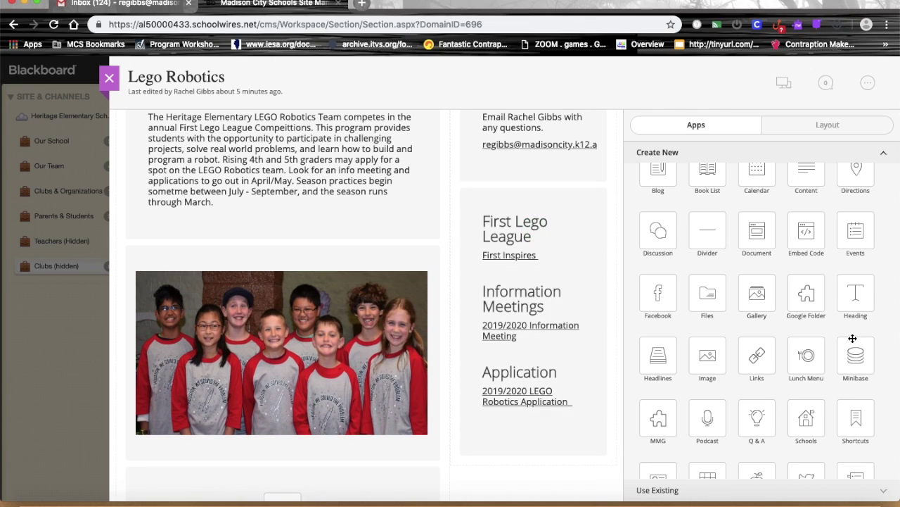
scroll(852, 340, up, 1)
scroll(848, 331, up, 1)
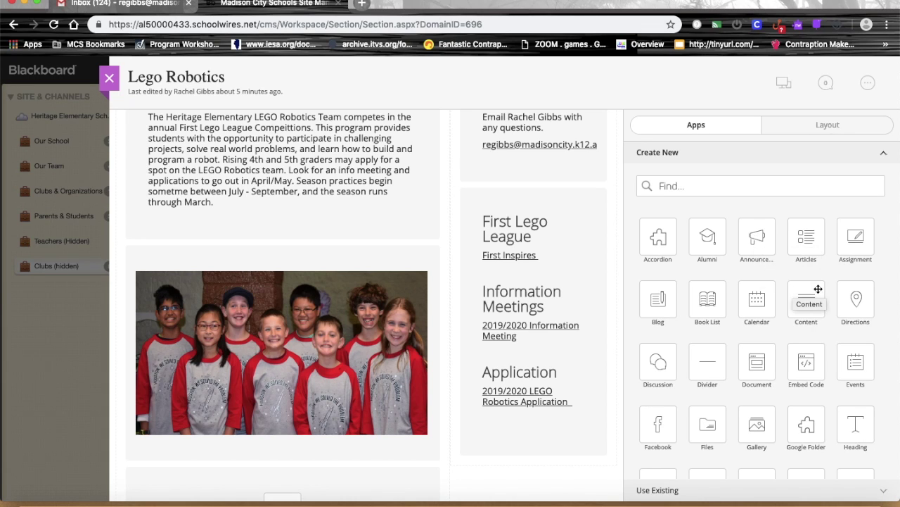
scroll(807, 311, down, 2)
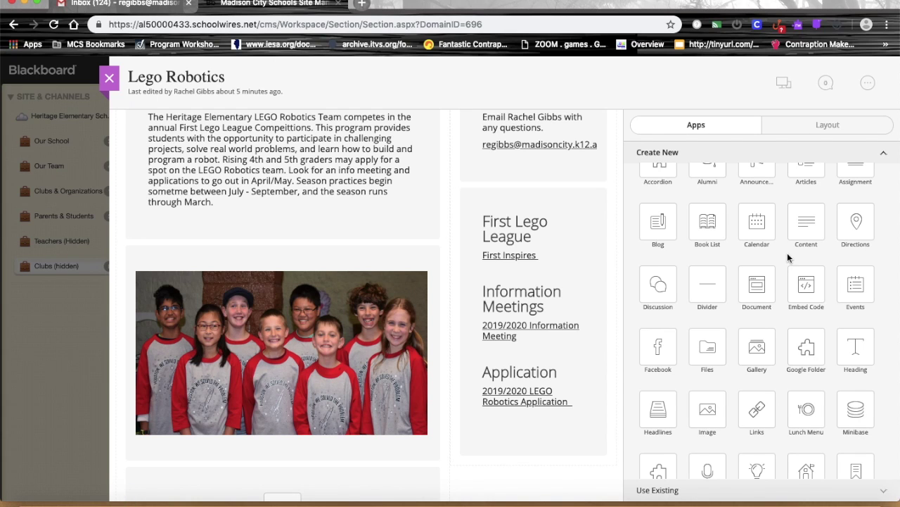
scroll(734, 310, down, 2)
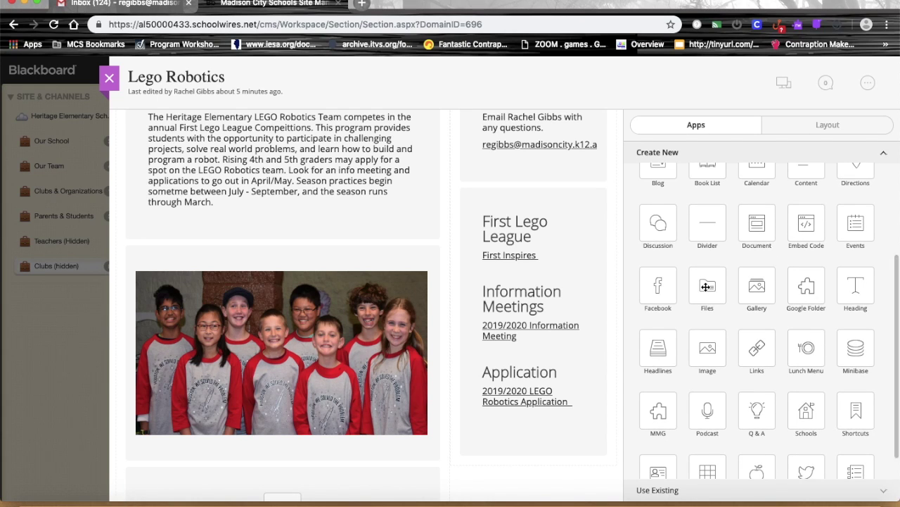
scroll(753, 325, down, 1)
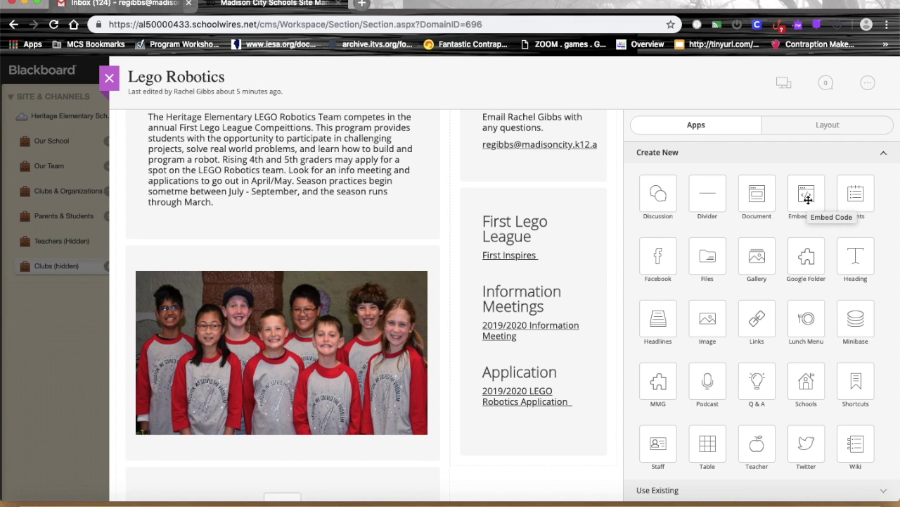
drag(809, 200, 532, 164)
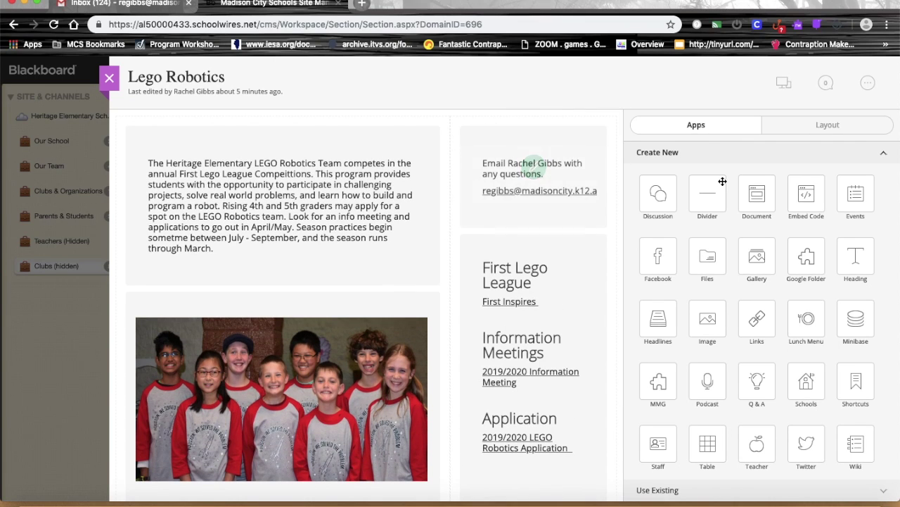
click(784, 85)
scroll(679, 373, down, 4)
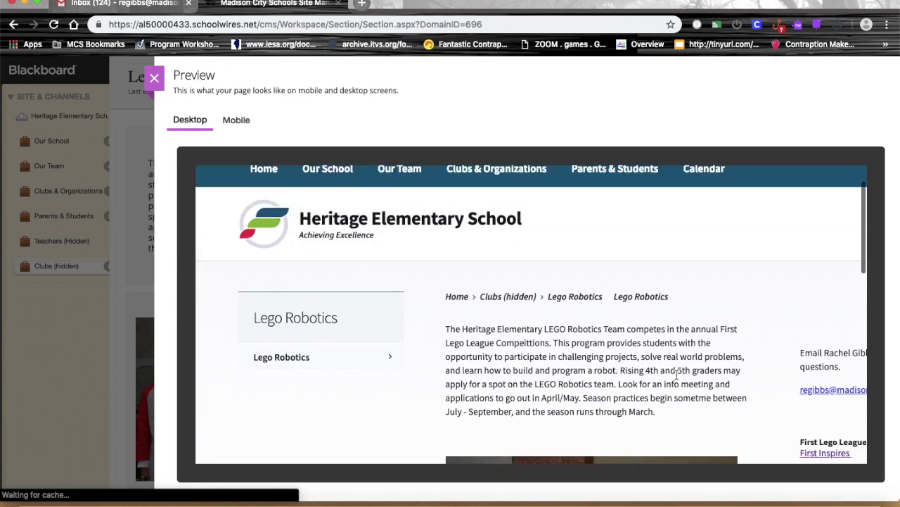
scroll(677, 376, right, 2)
scroll(676, 380, down, 5)
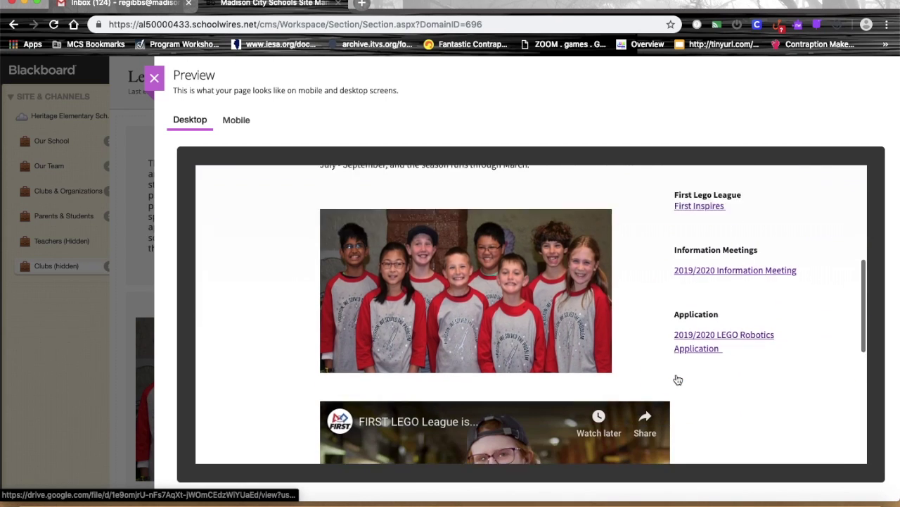
scroll(677, 378, up, 6)
scroll(677, 380, up, 3)
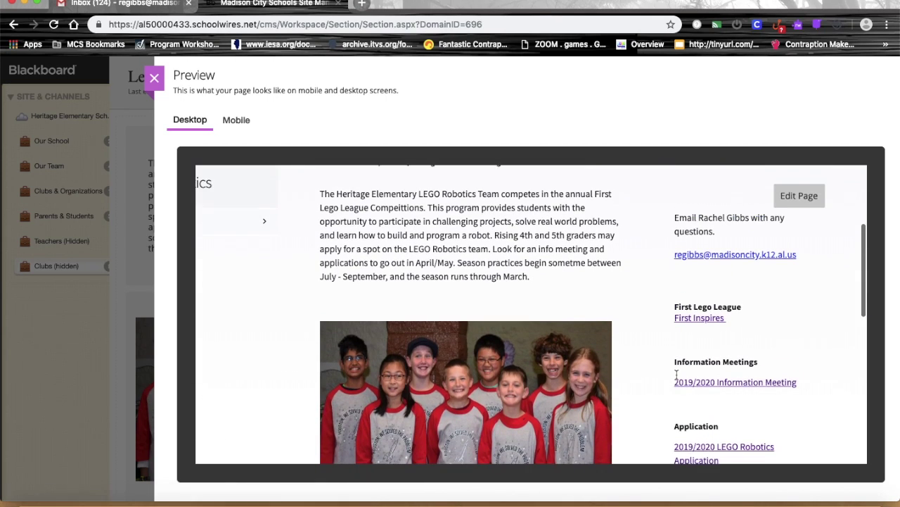
scroll(709, 333, up, 2)
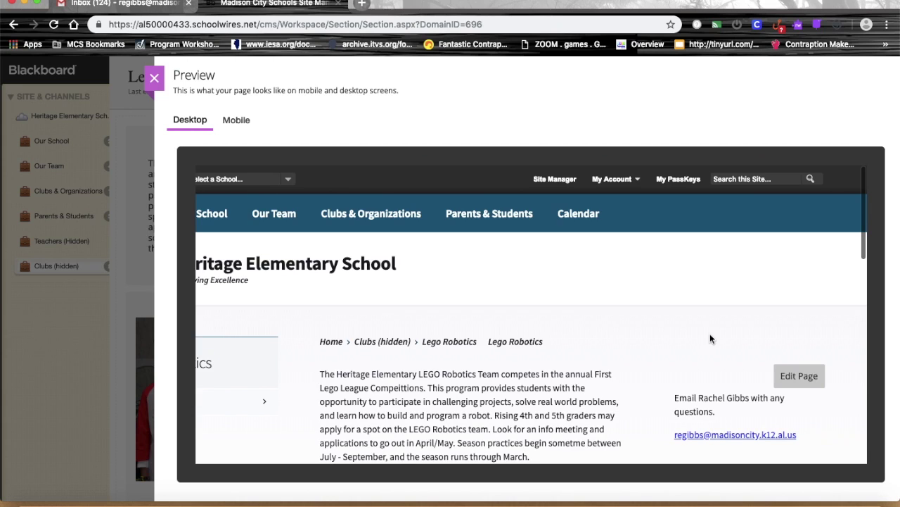
scroll(715, 335, left, 2)
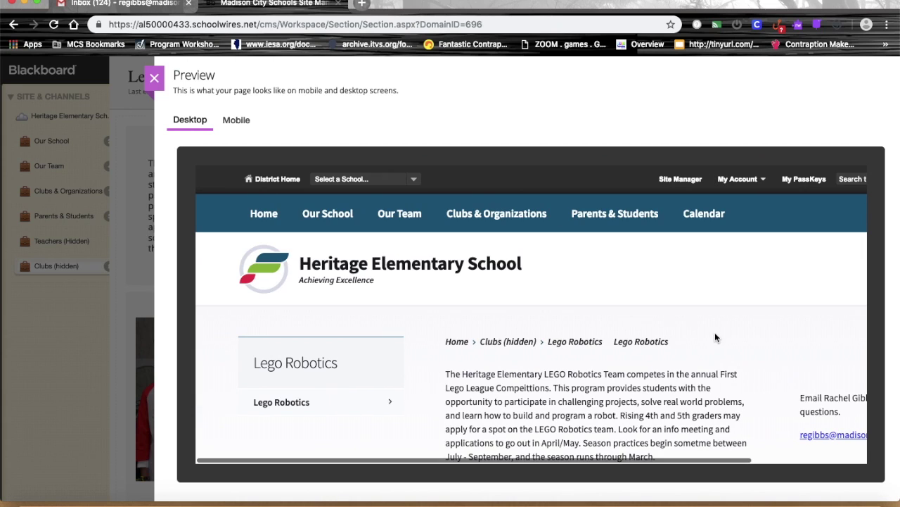
click(154, 77)
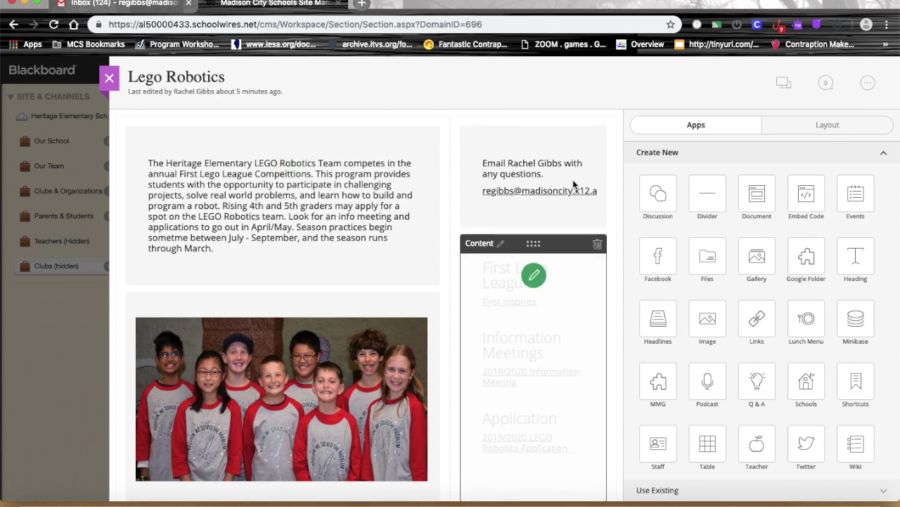